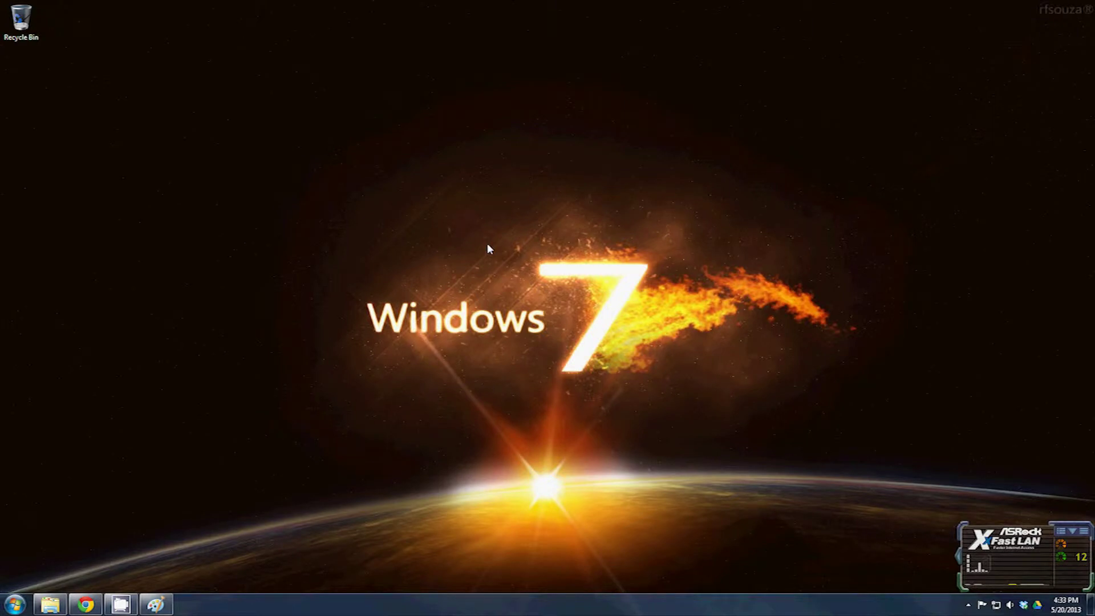
Step: Choose Mystify as the screen saver with a 15-minute wait, confirming it has no extra options
right_click(488, 246)
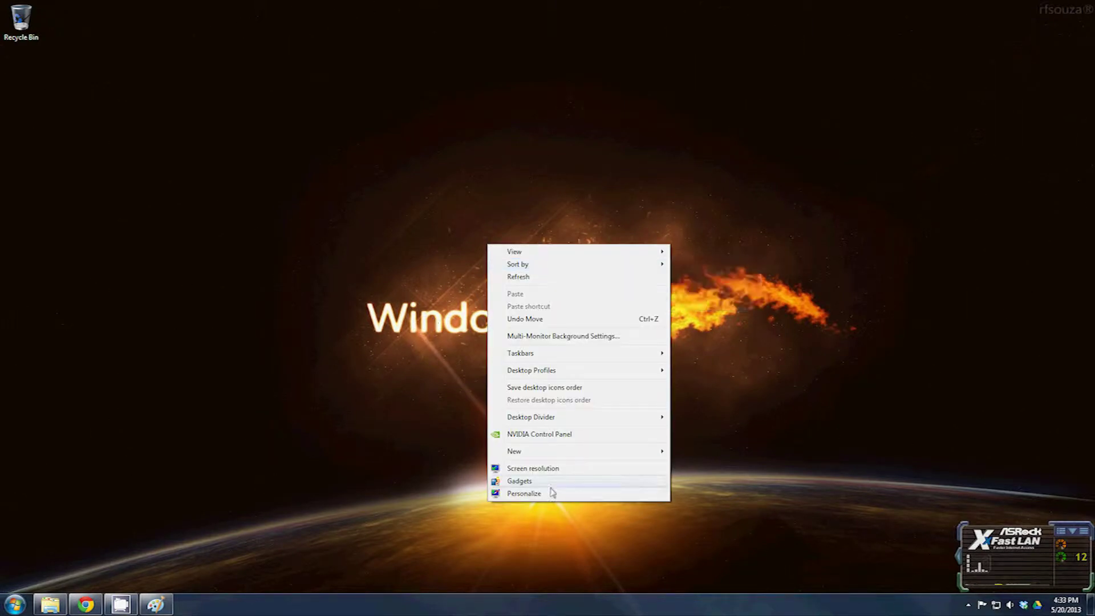
click(523, 493)
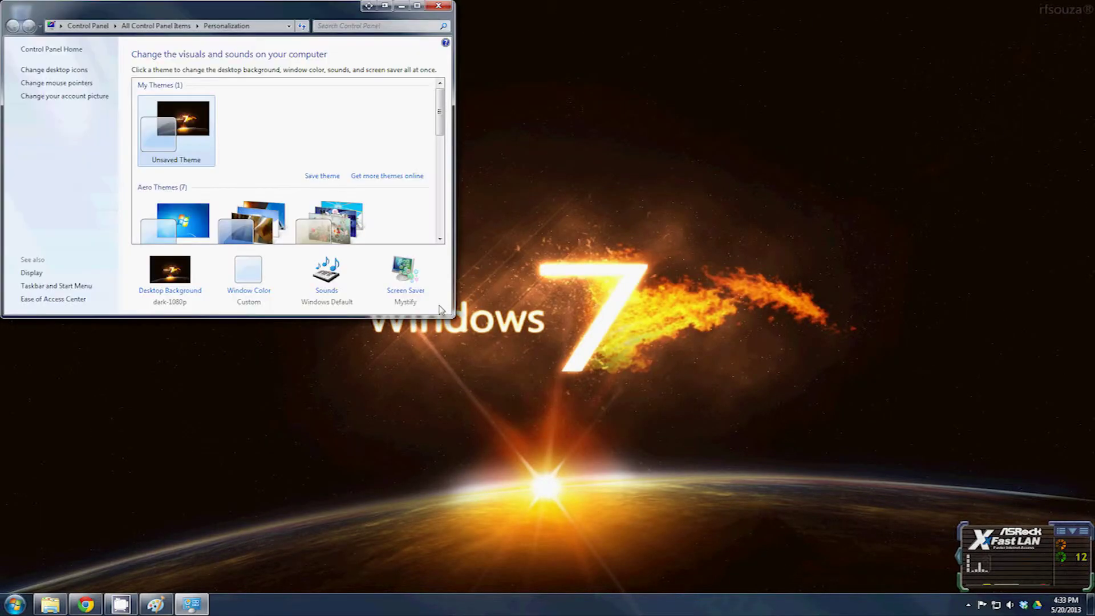
click(764, 540)
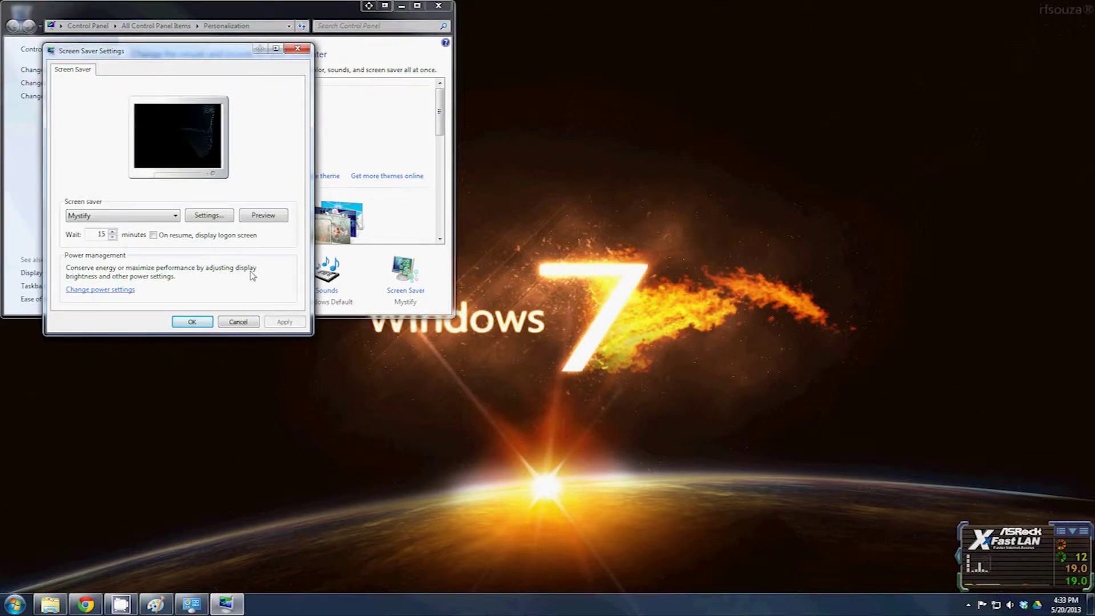
click(175, 216)
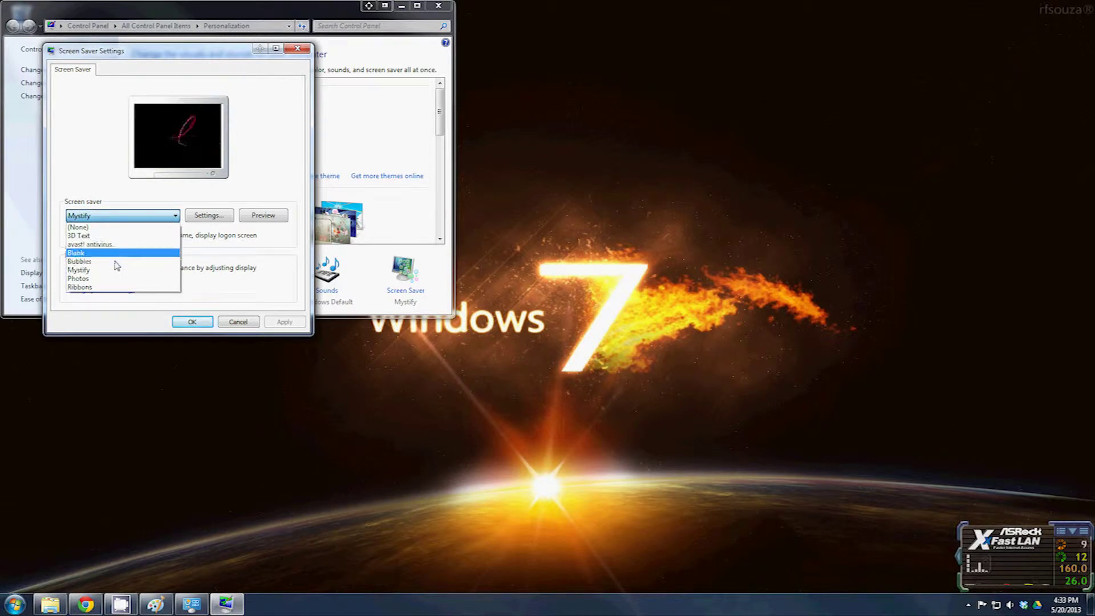
click(116, 271)
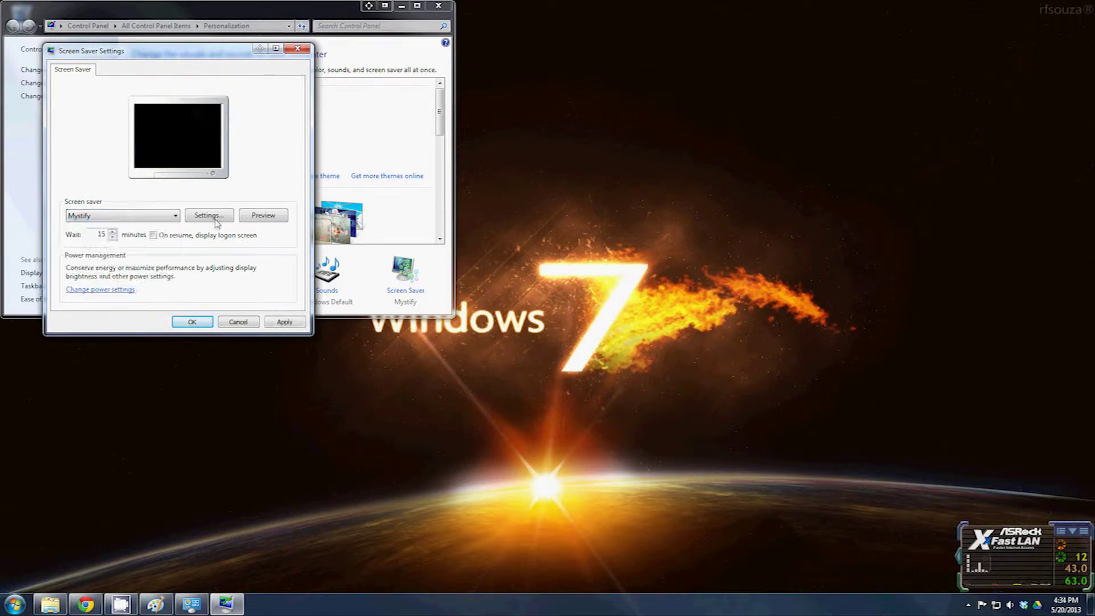
click(215, 219)
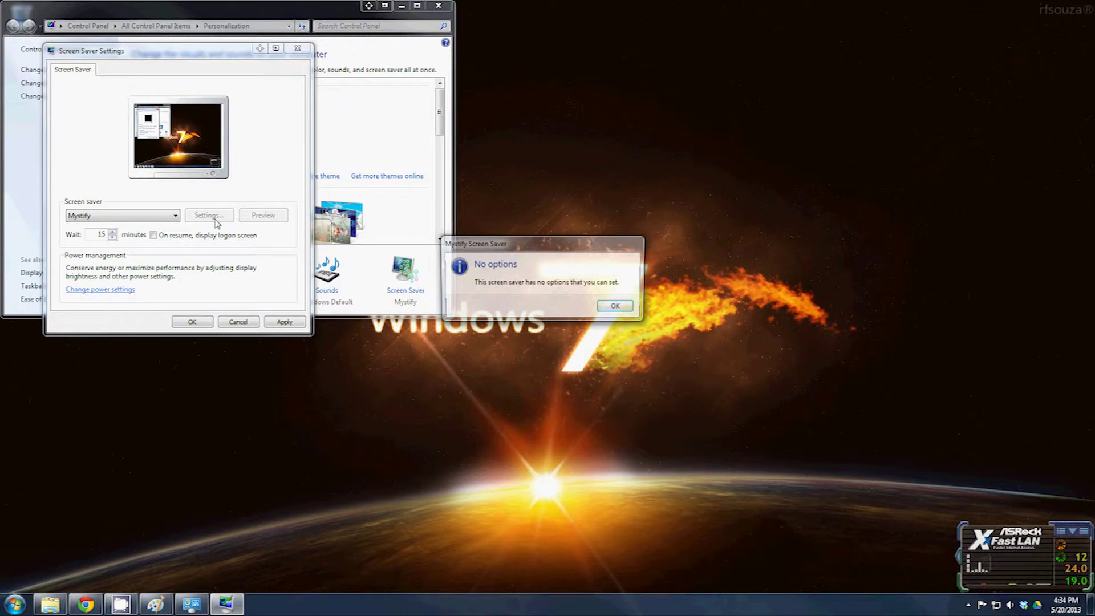
click(617, 307)
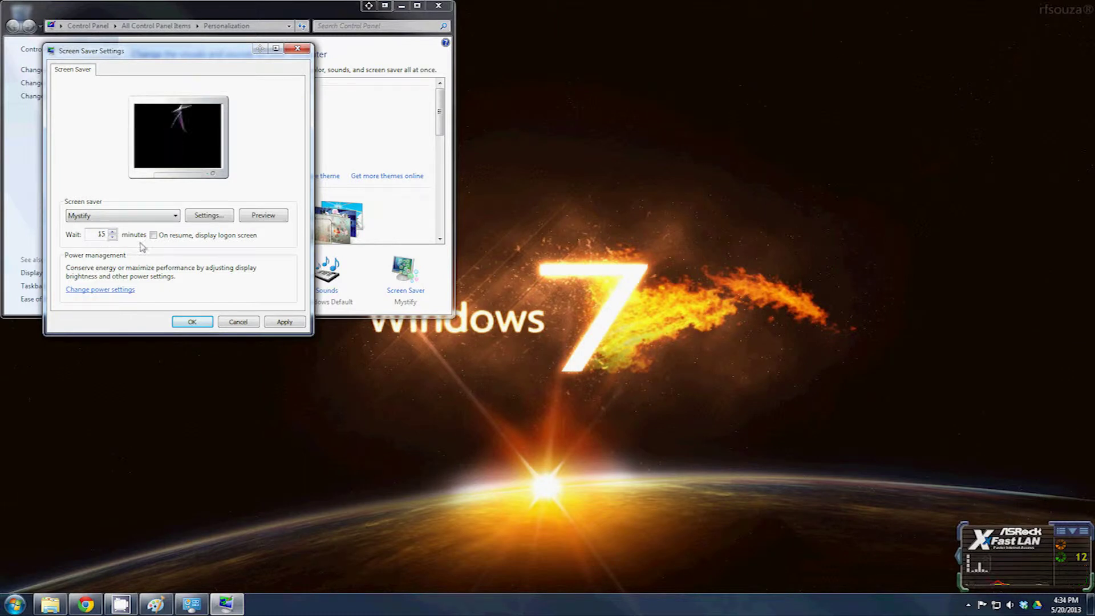
Step: Apply the Mystify screen saver with its 15-minute wait
click(277, 322)
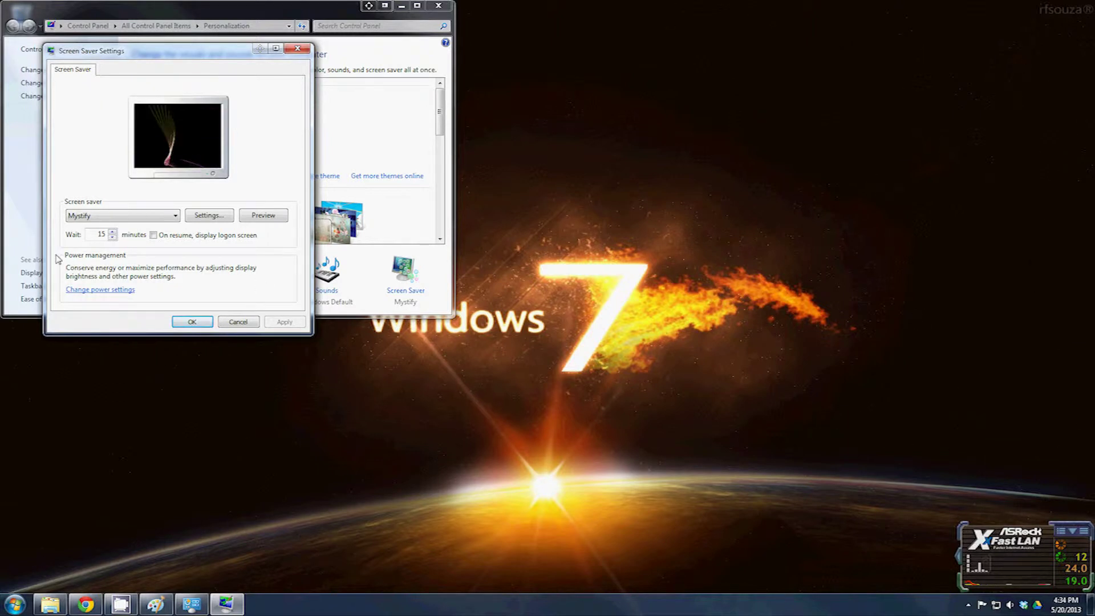
Step: Set the Balanced plan's Turn off the display and Put the computer to sleep options both to Never
click(120, 291)
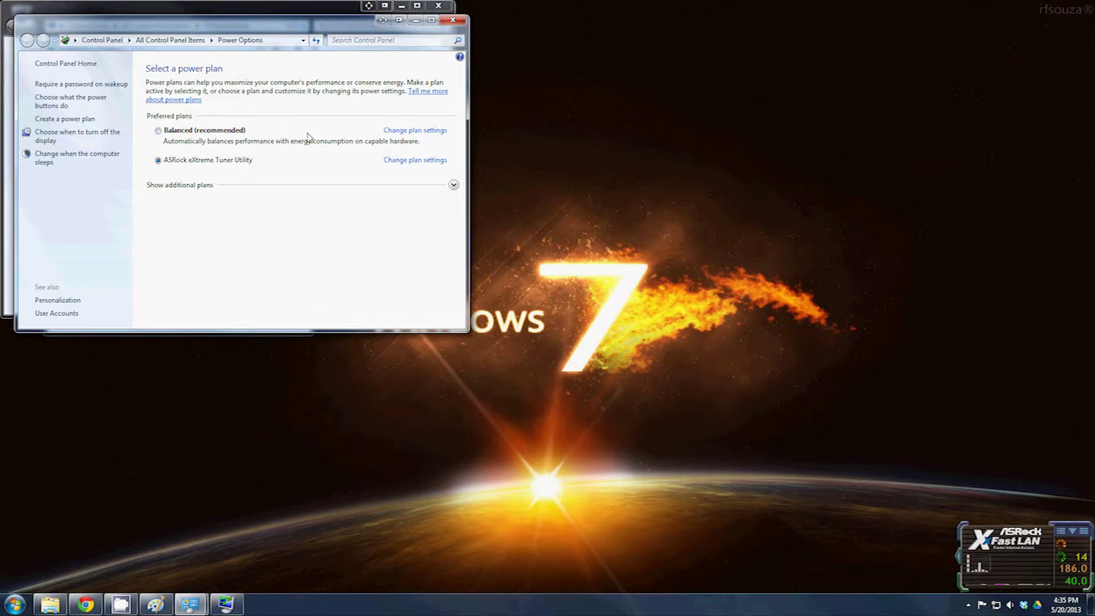
click(418, 132)
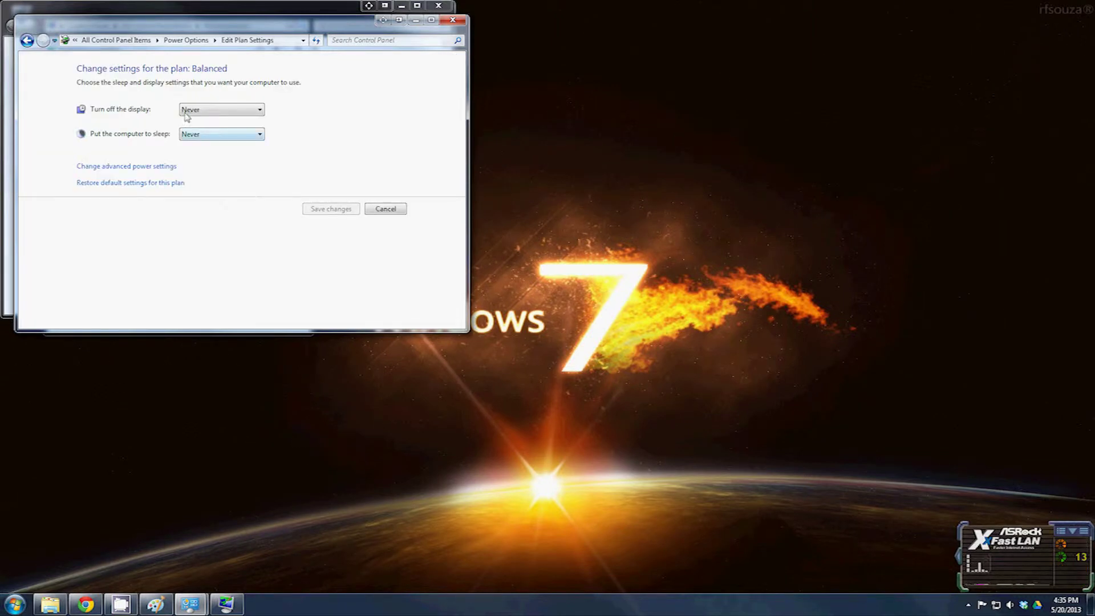
click(203, 109)
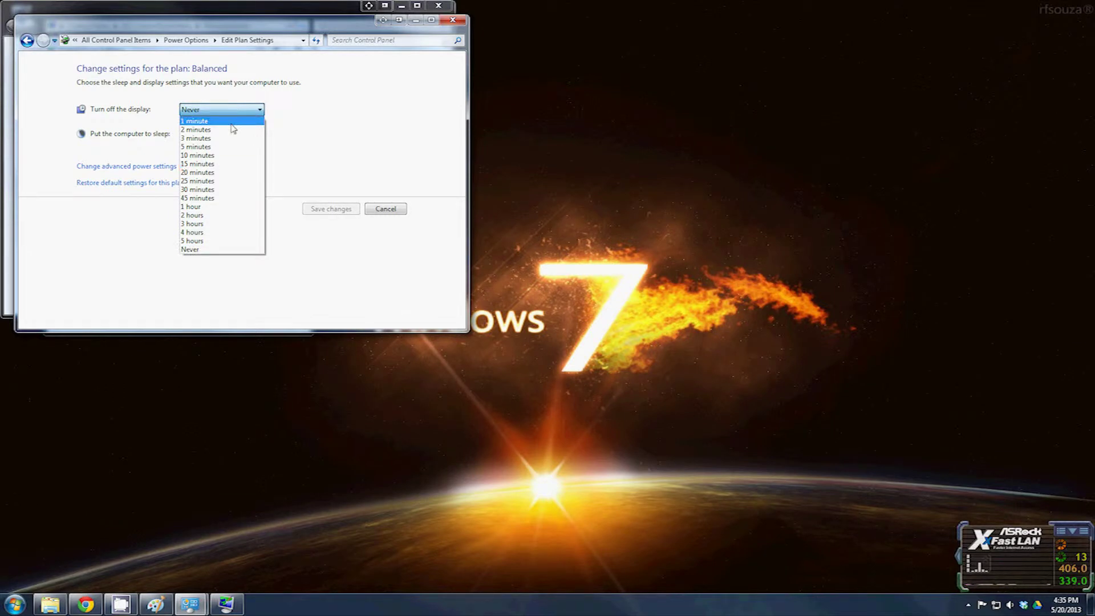
click(209, 251)
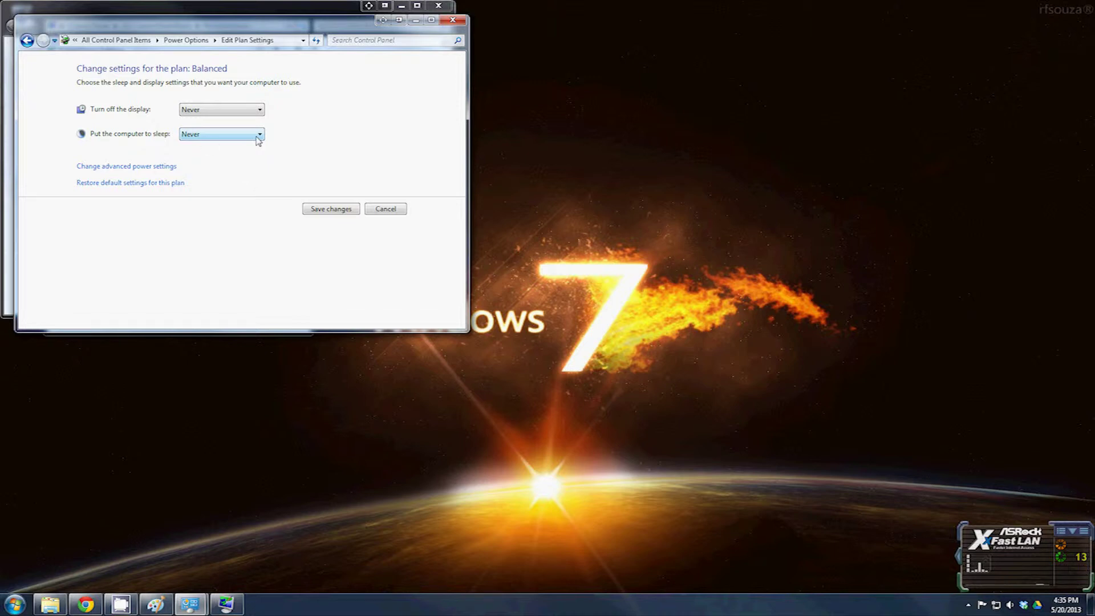
click(234, 135)
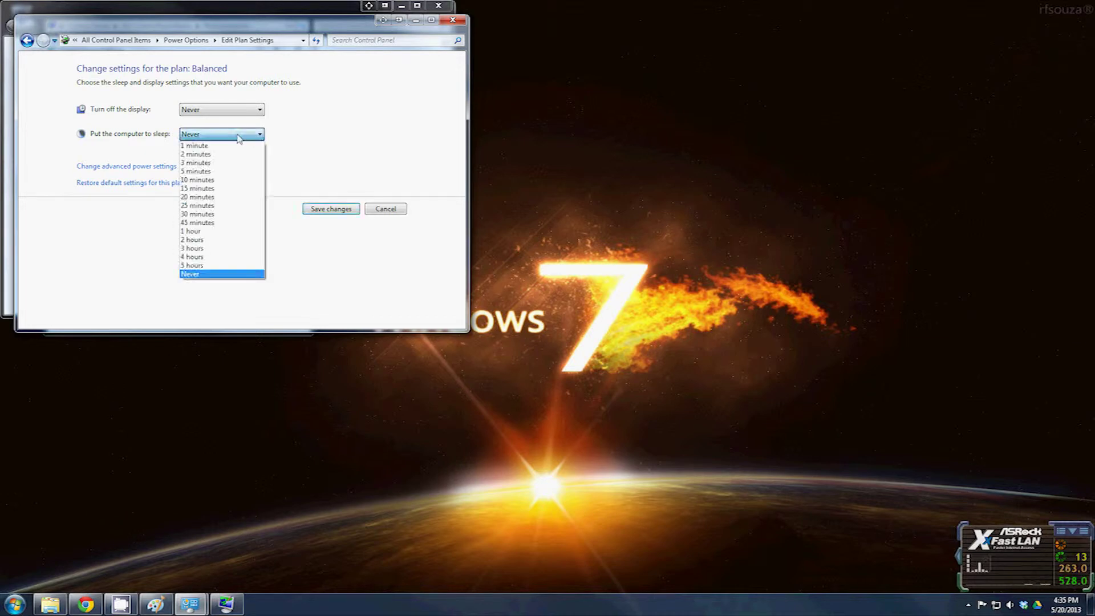
click(233, 276)
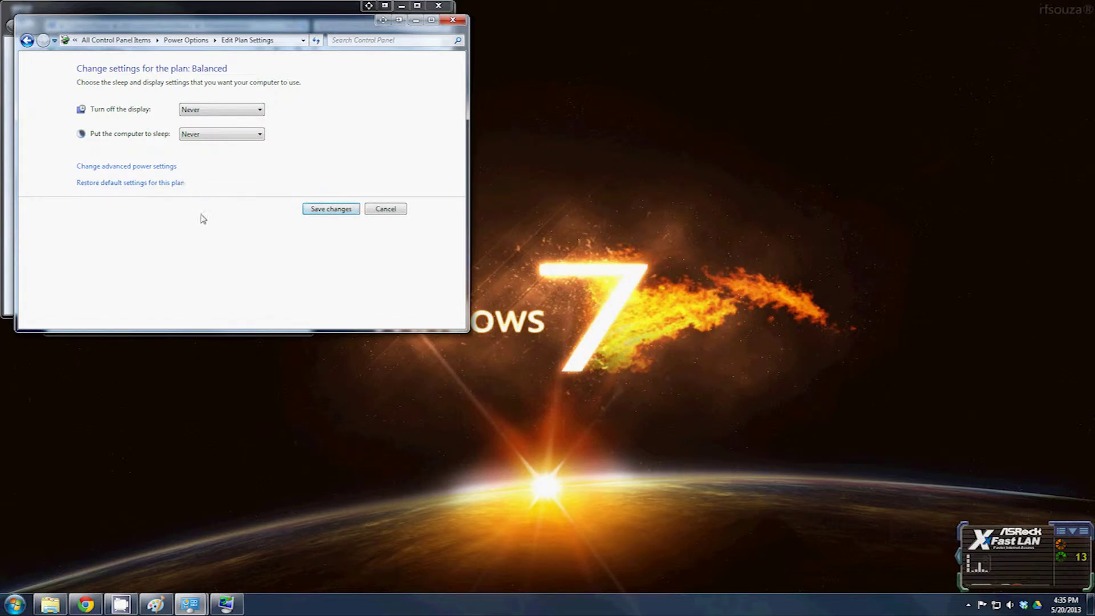
Step: Save the Balanced plan changes and reopen the plan's advanced power settings
click(323, 212)
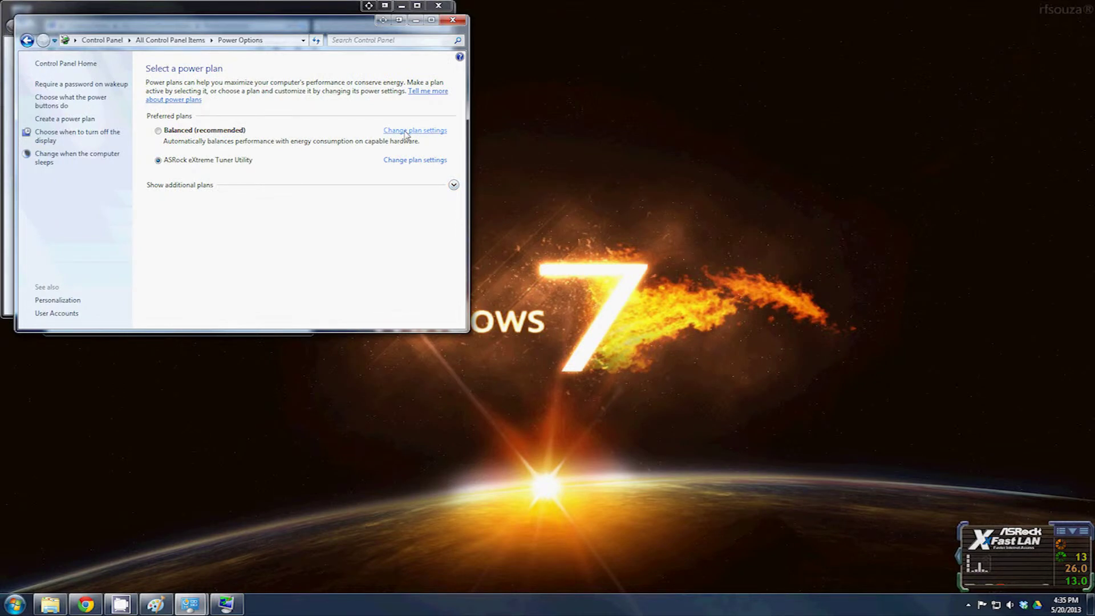
click(406, 133)
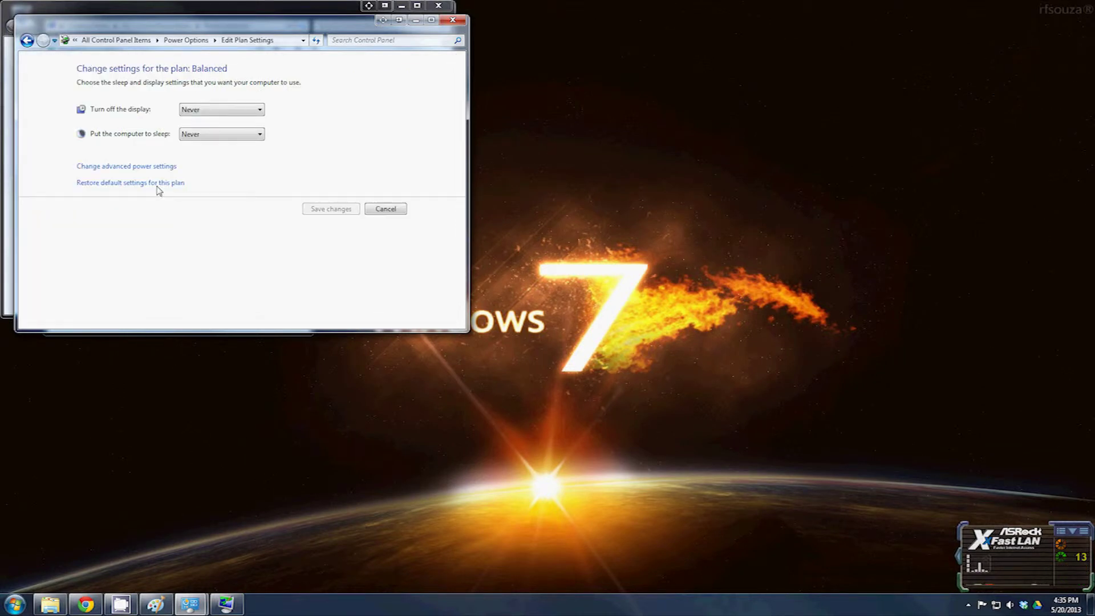
click(147, 169)
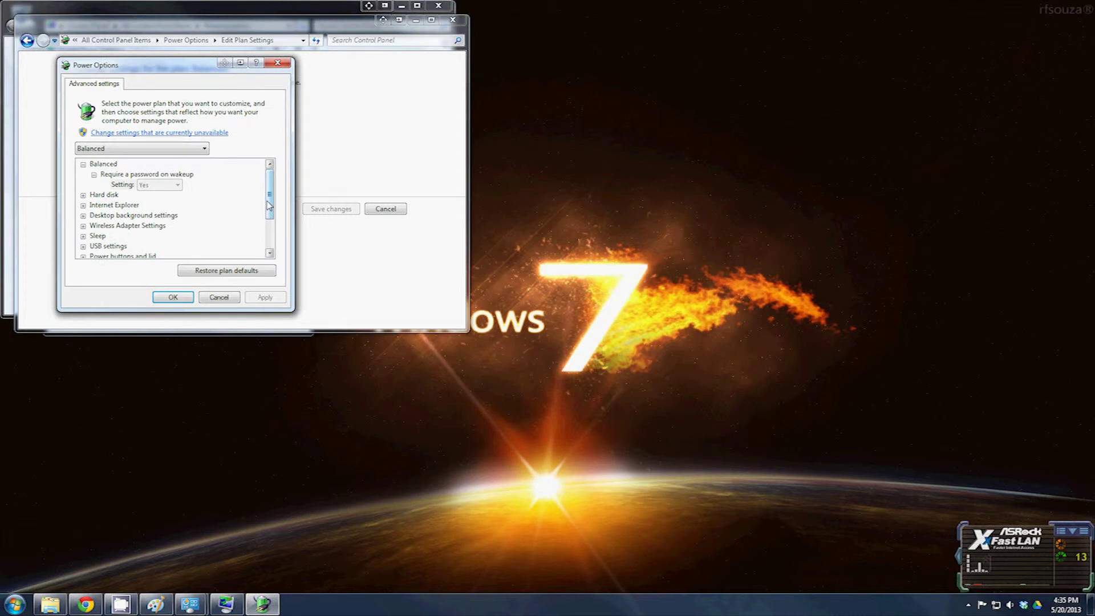
Step: Set Hard disk's Turn off hard disk after to Never, then collapse the group
click(83, 195)
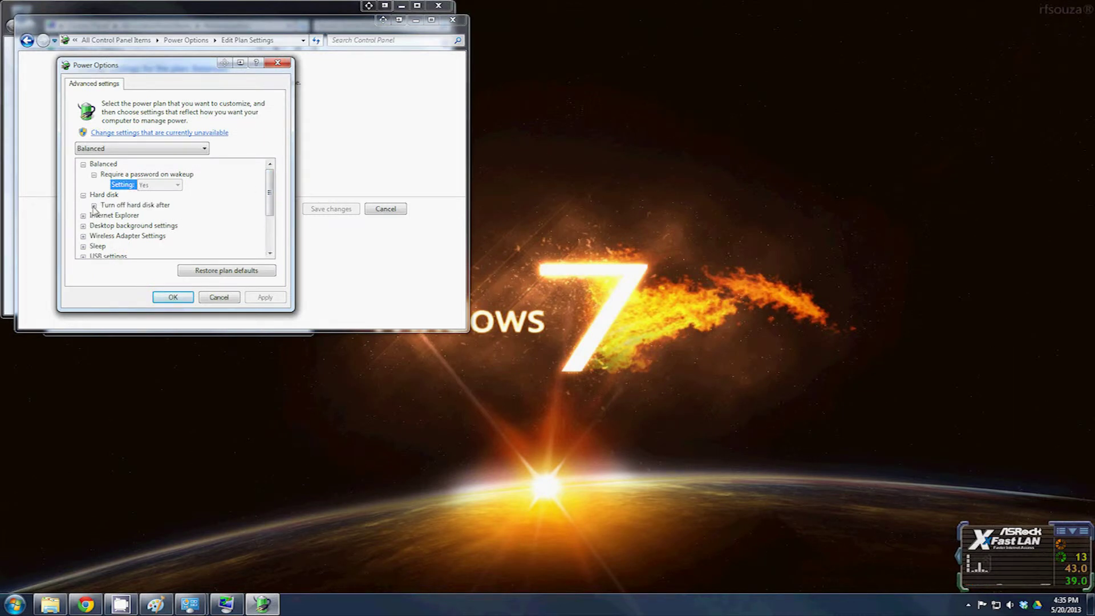
click(94, 205)
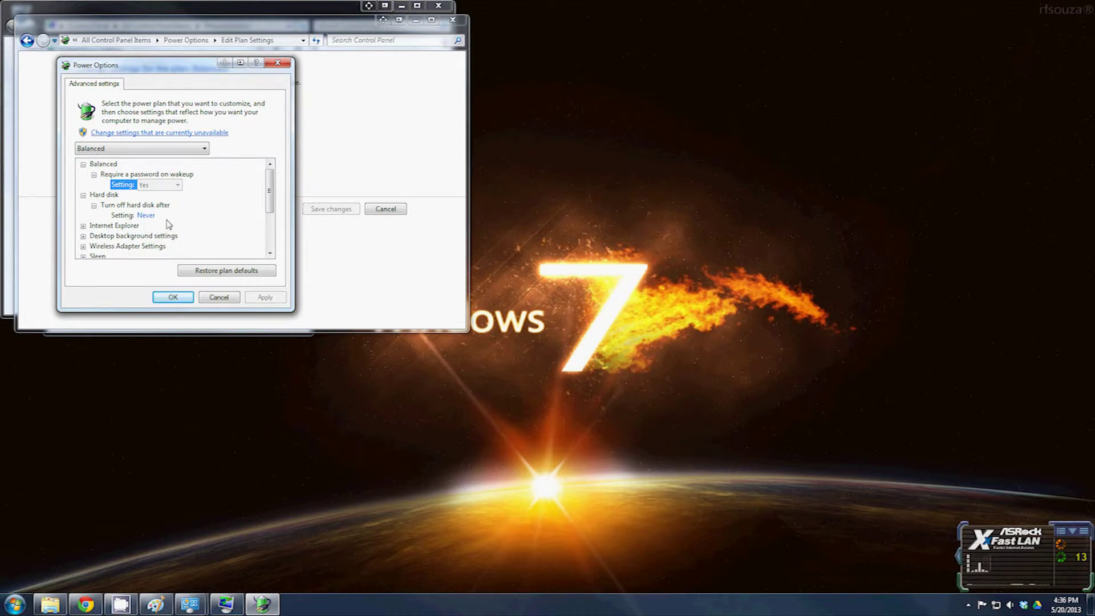
click(140, 217)
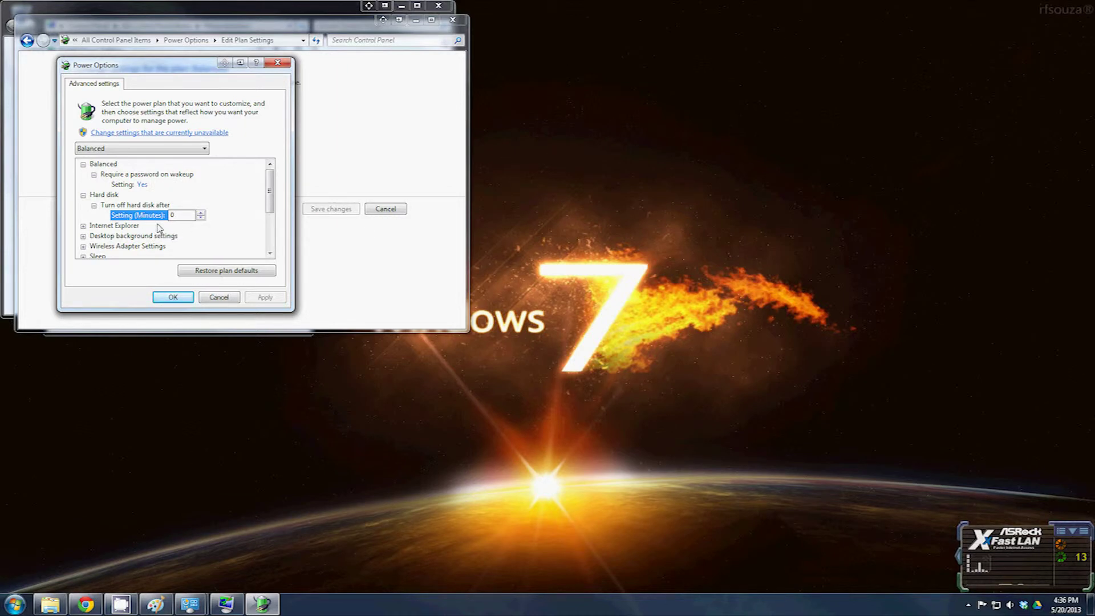
click(200, 218)
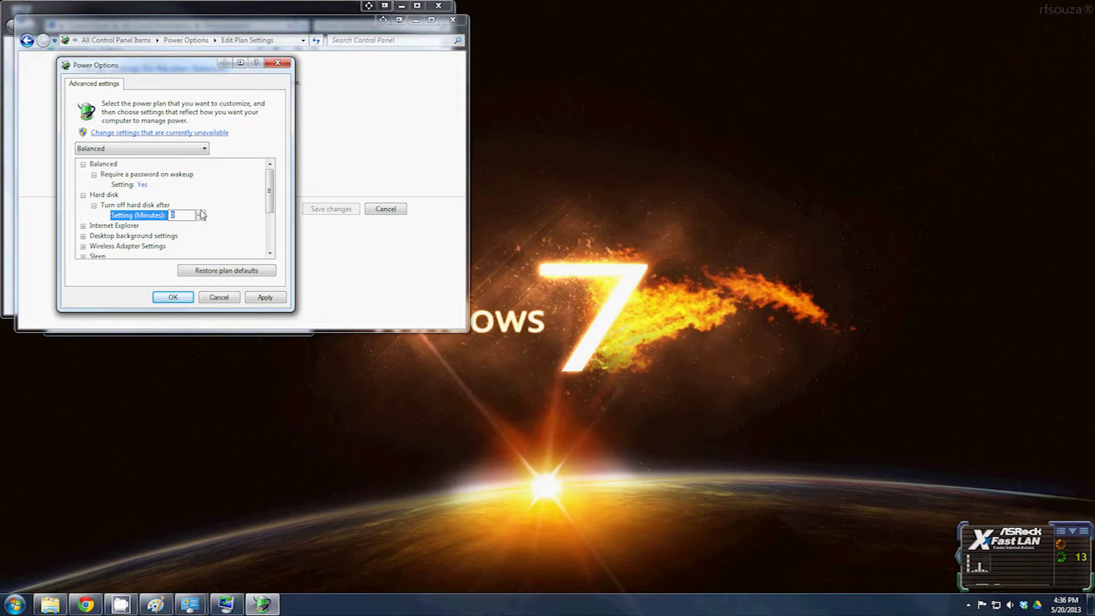
click(201, 218)
click(94, 206)
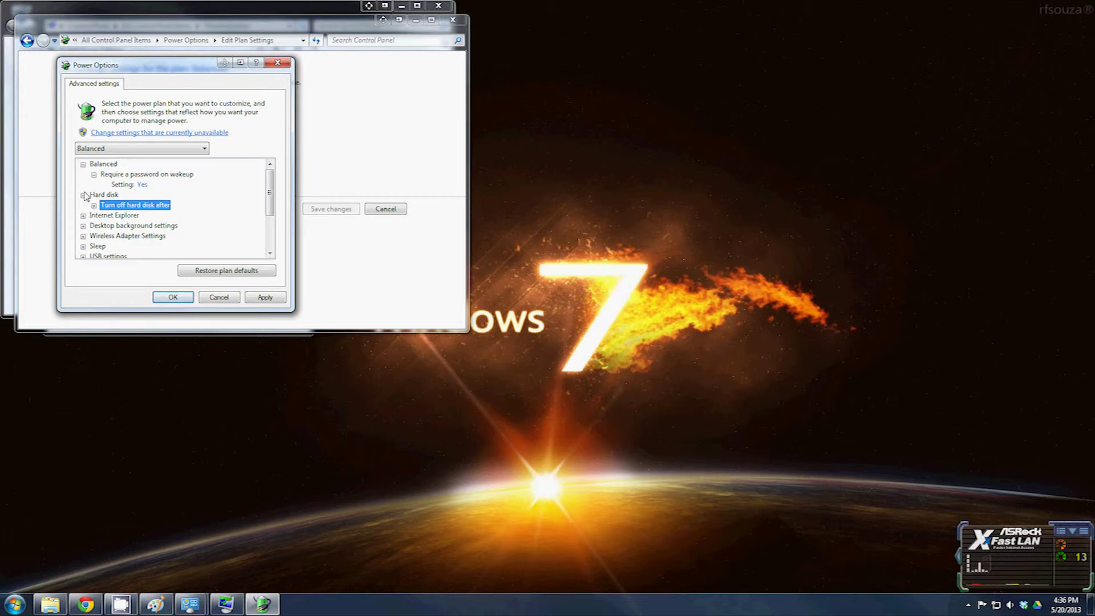
click(83, 195)
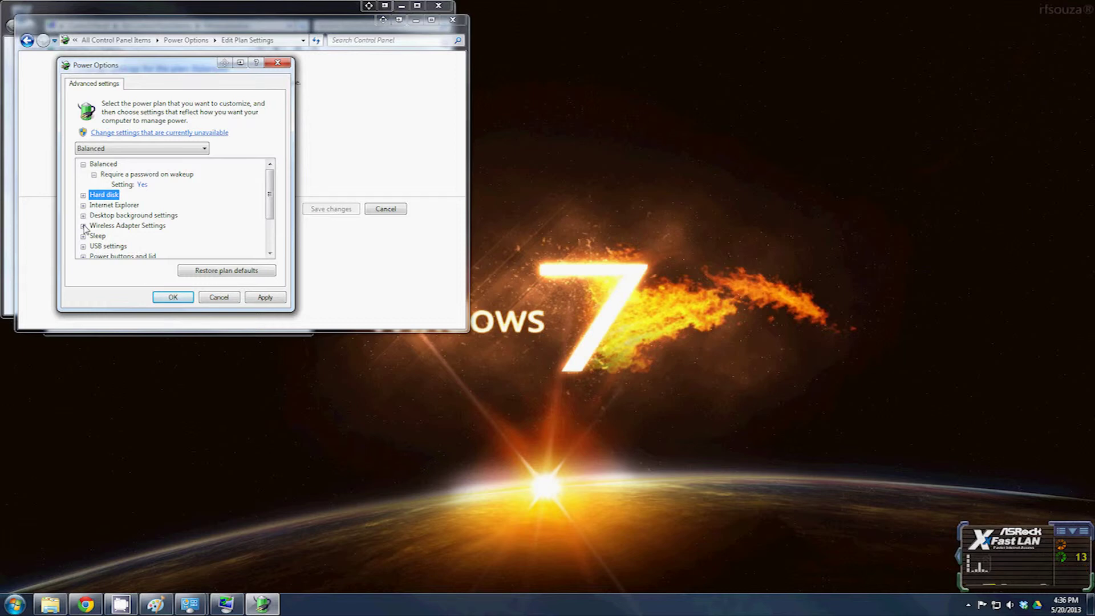
Step: Expand Wireless Adapter Settings to view Power Saving Mode at Maximum Performance
click(83, 226)
click(94, 236)
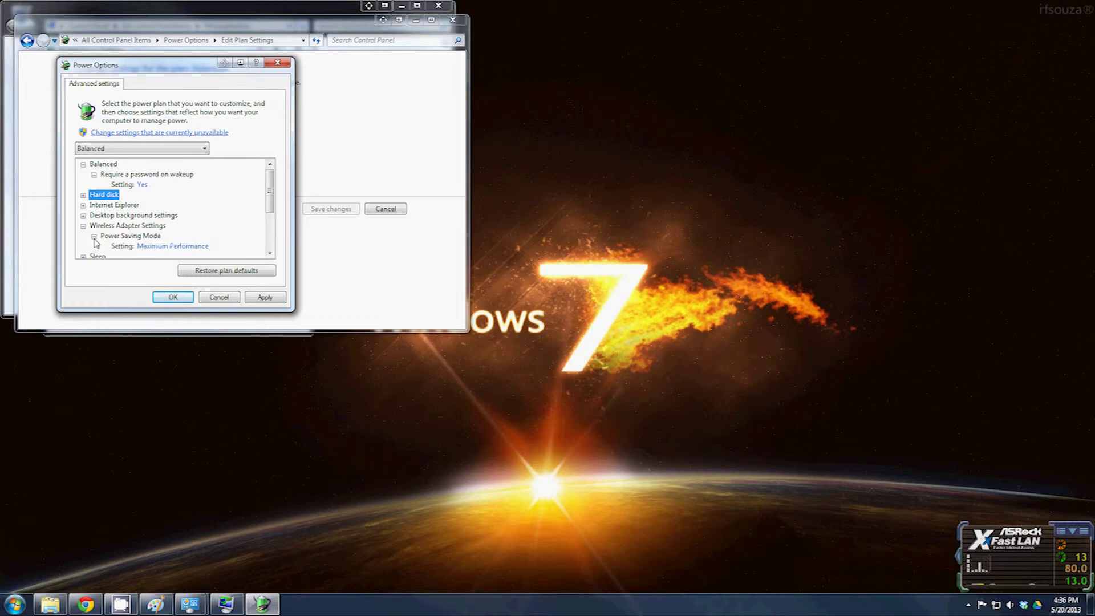
scroll(180, 240, down, 1)
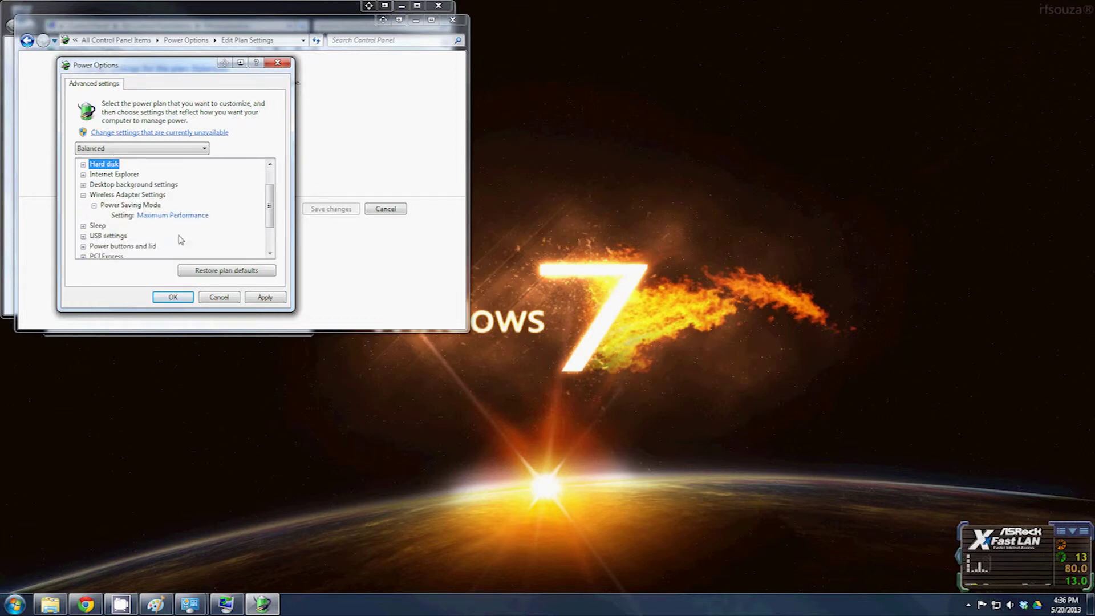
click(83, 195)
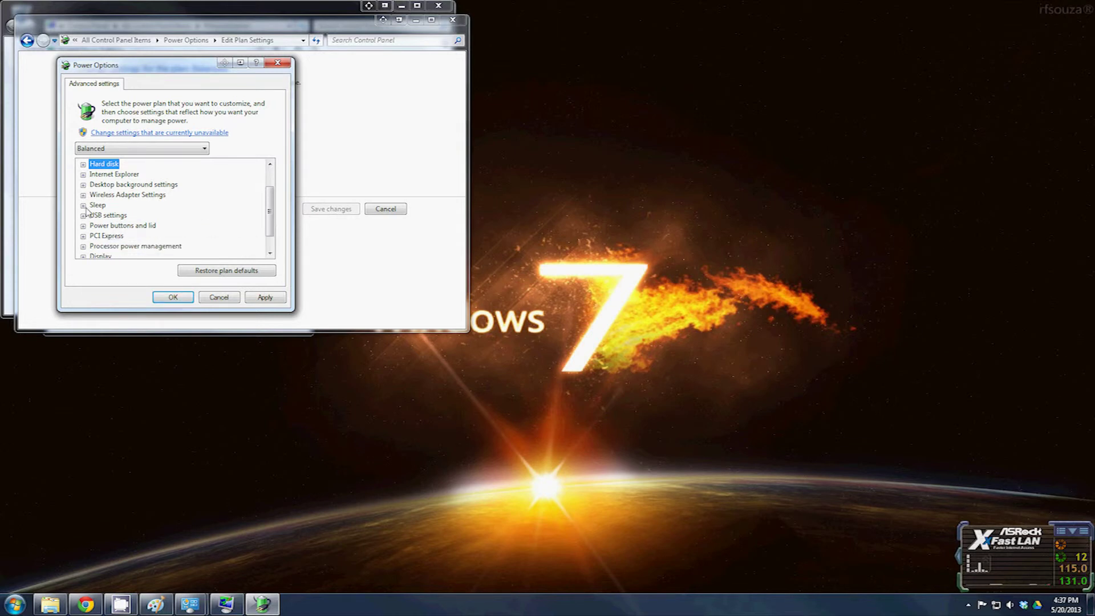
Step: Expand Sleep and inspect the Sleep after, Allow hybrid sleep and Allow wake timers values
click(83, 205)
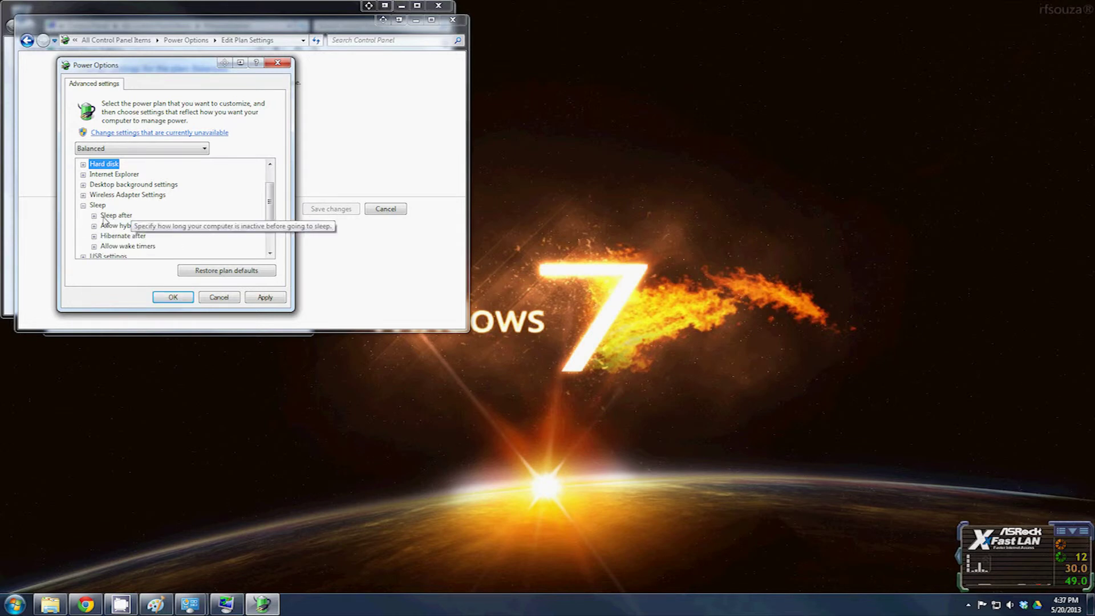
click(93, 216)
click(93, 216)
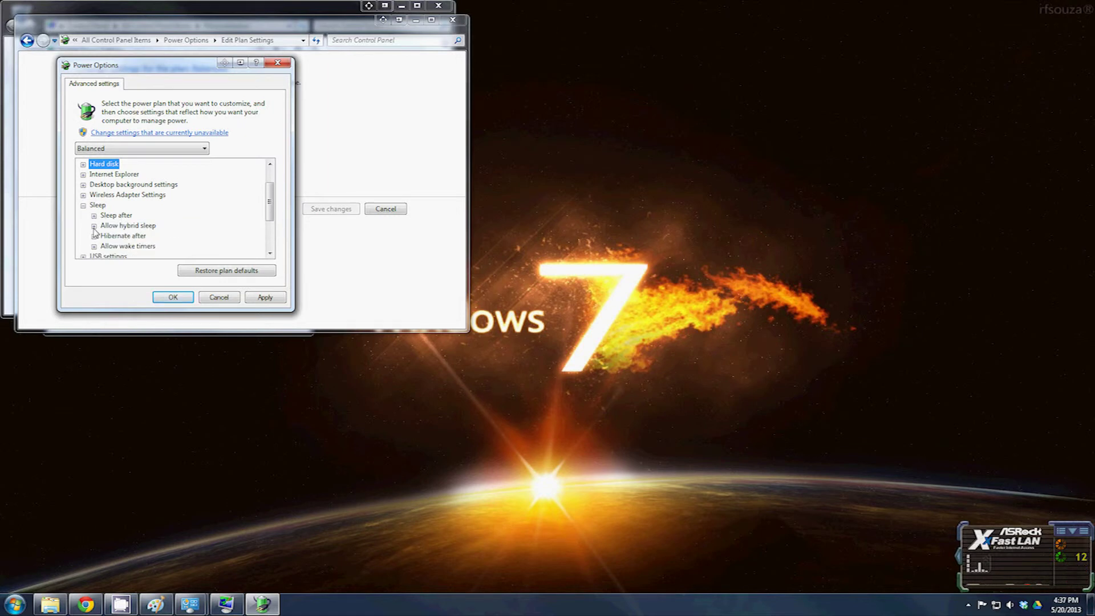
click(94, 226)
click(94, 227)
click(94, 227)
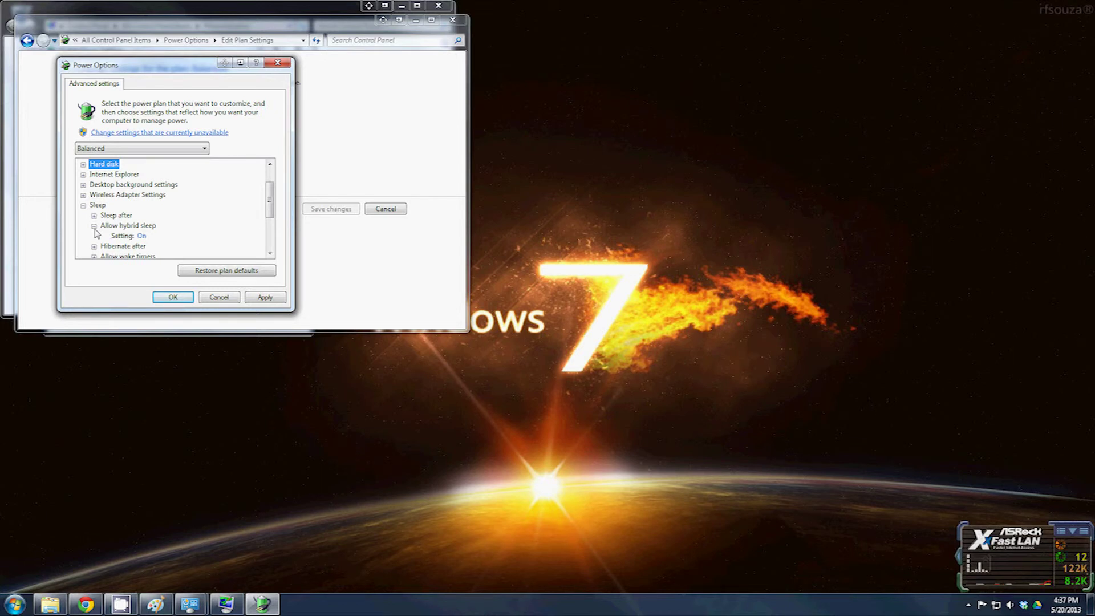
click(94, 226)
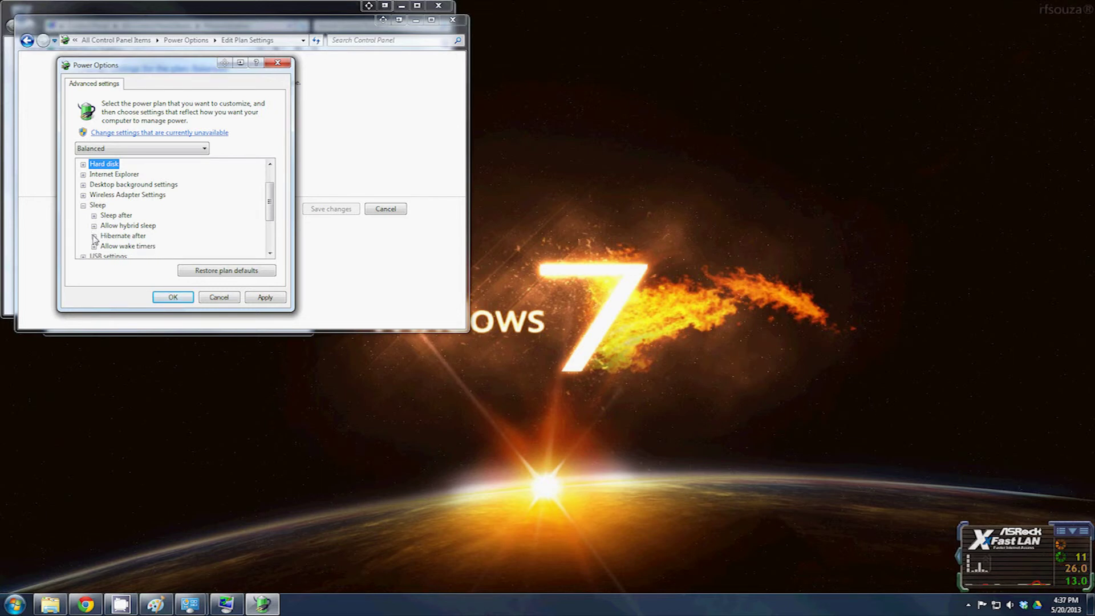
click(95, 246)
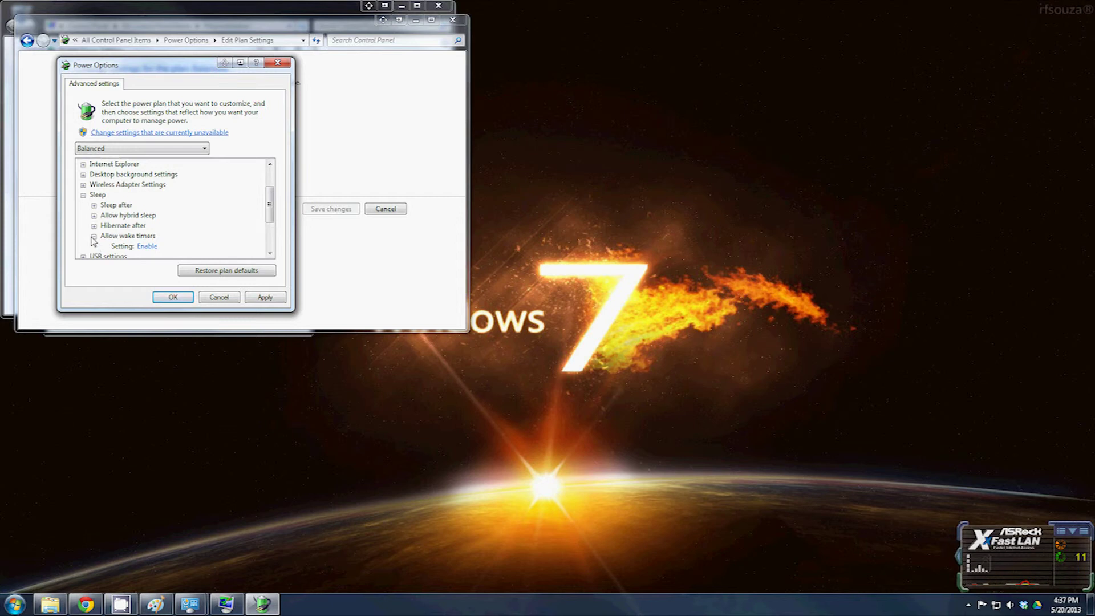
click(93, 236)
Step: Confirm Sleep after and Hibernate after are Never and apply the power settings
click(93, 206)
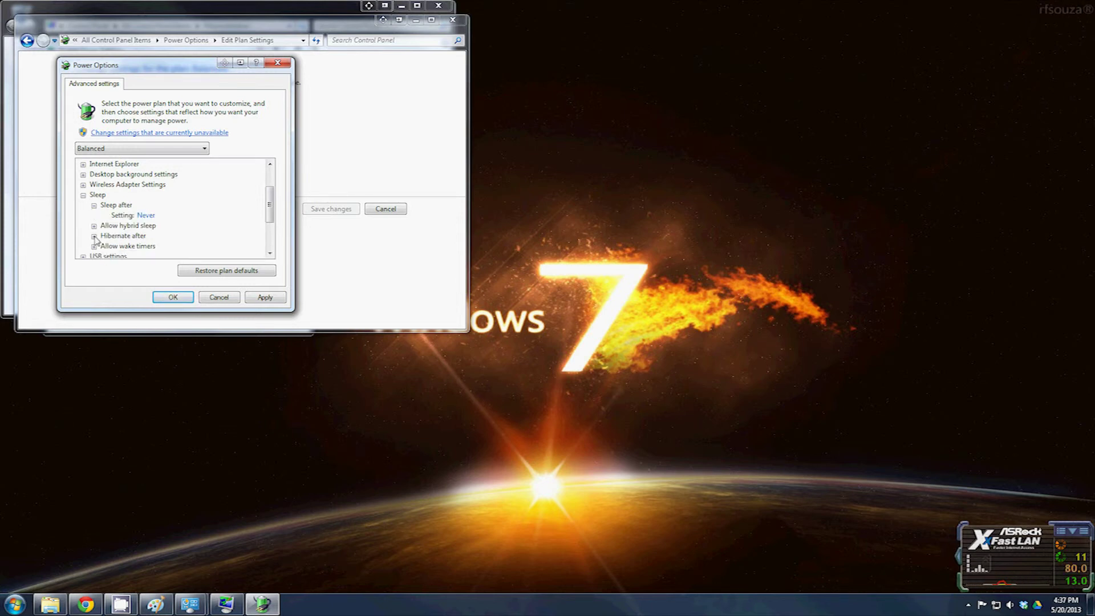
click(94, 236)
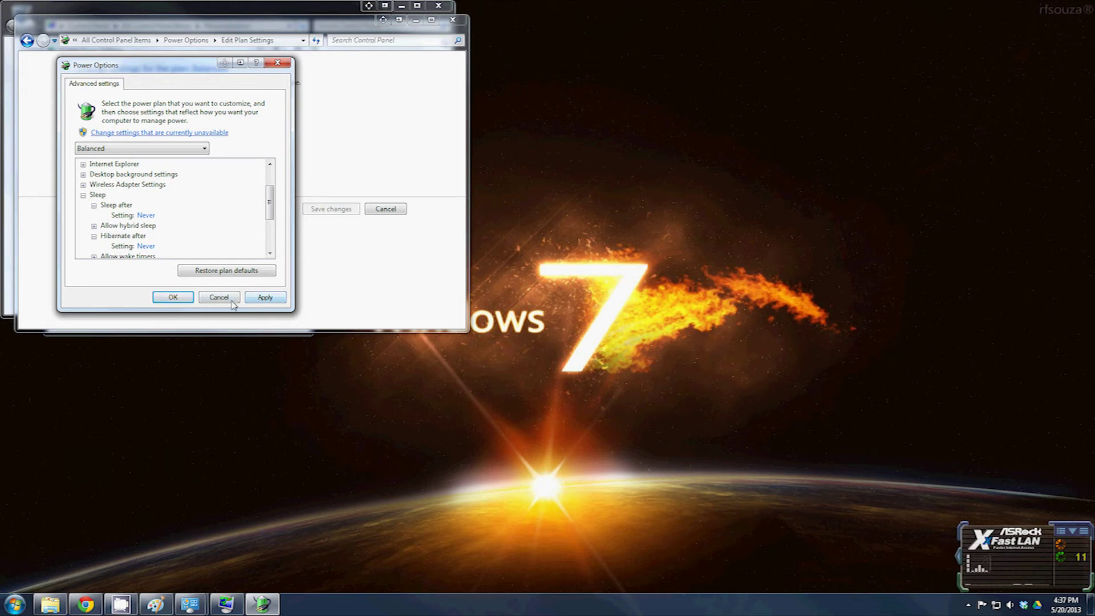
click(258, 300)
Step: Close the advanced power, plan settings, Screen Saver Settings and Personalization windows
key(Return)
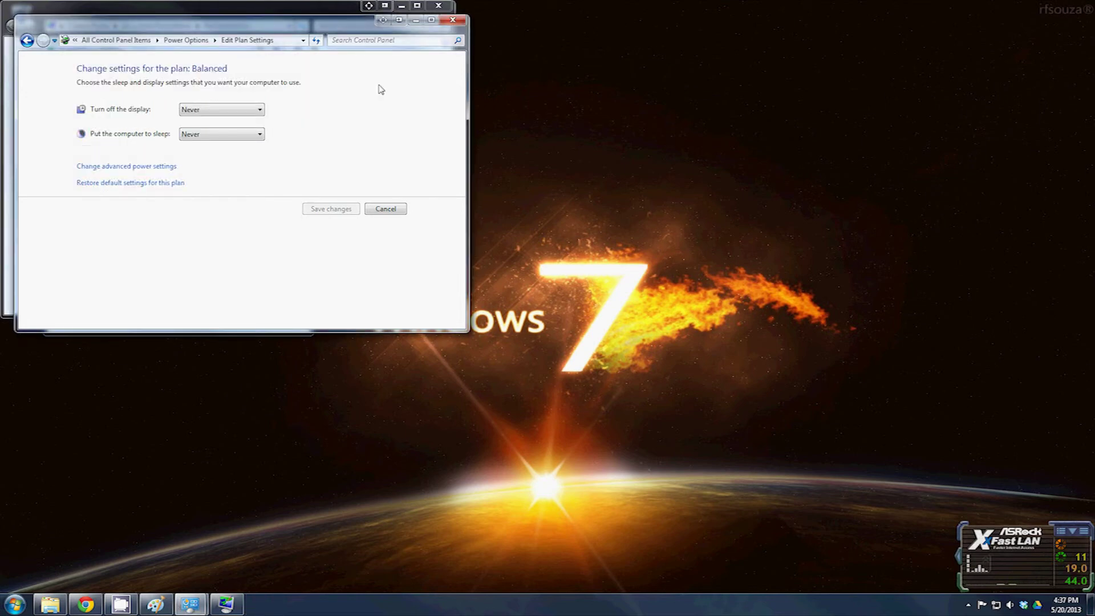
click(452, 23)
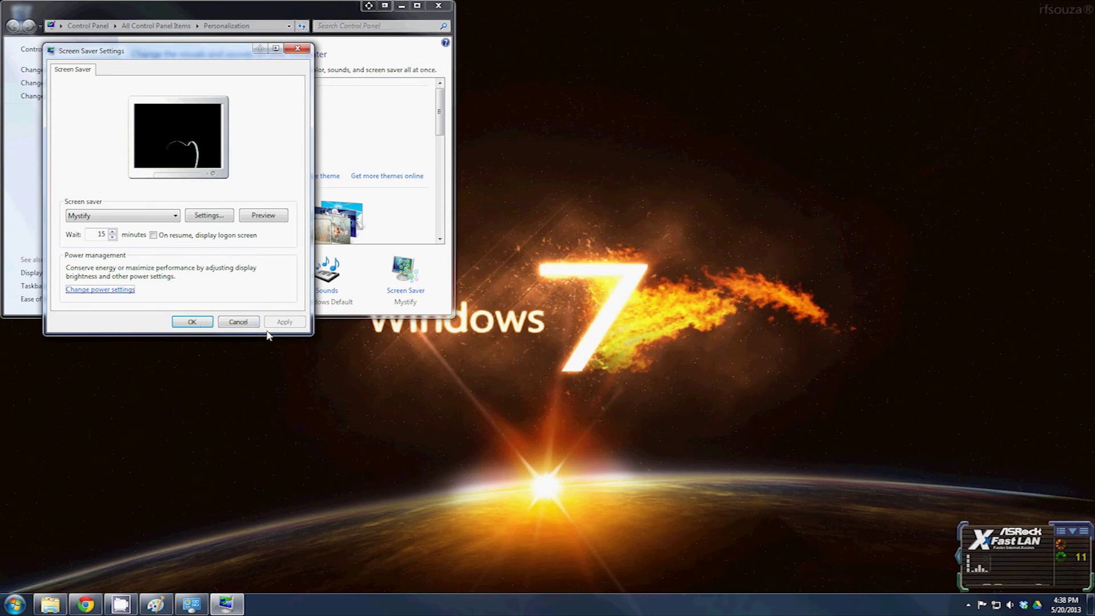
key(Return)
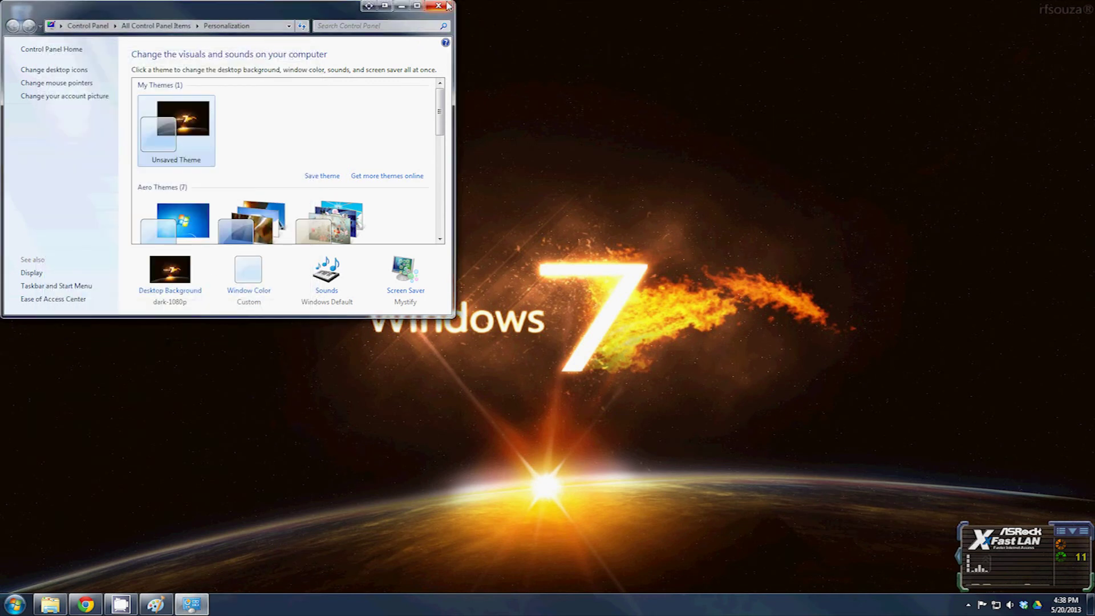
click(438, 6)
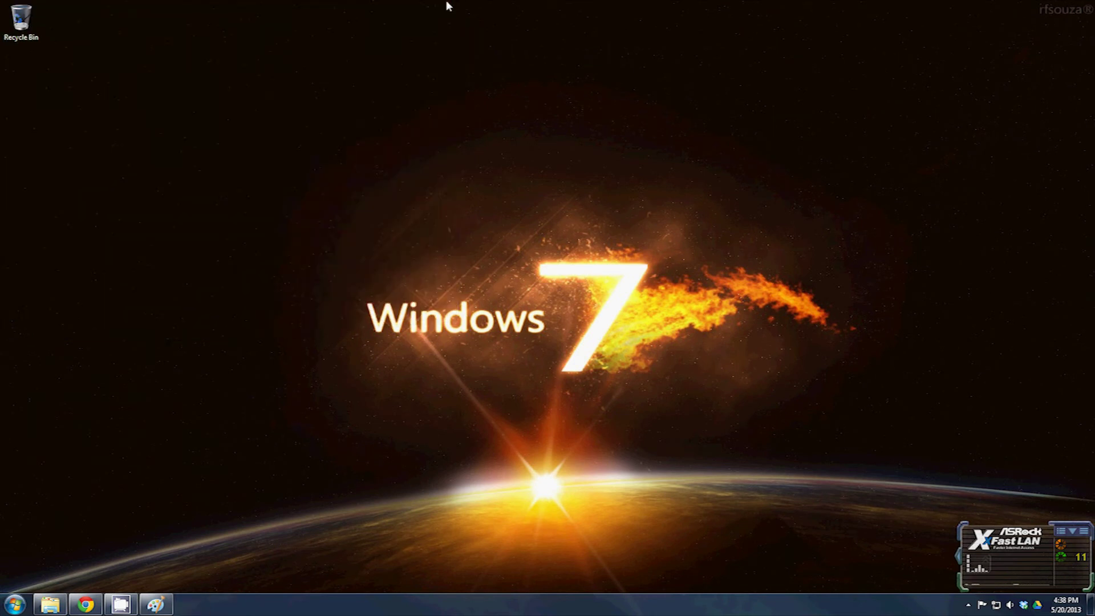